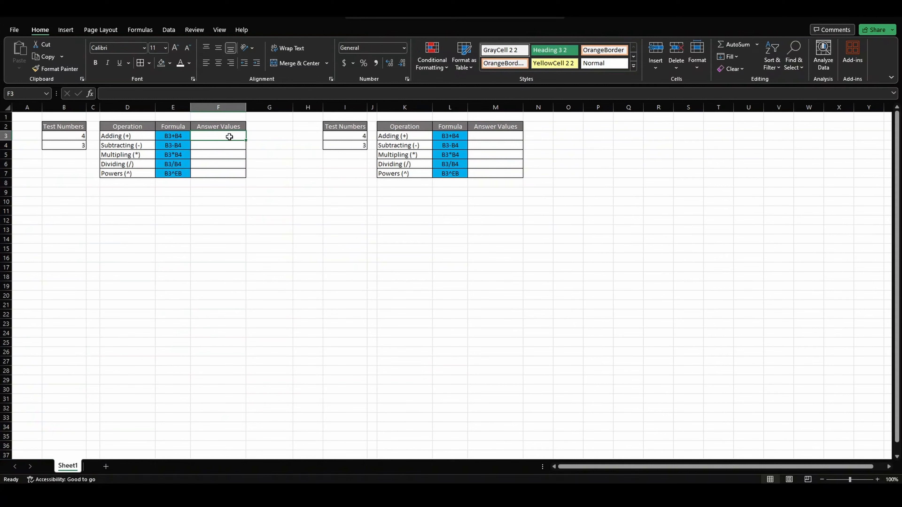
Enter =4+3 as the Adding answer in F3 and =4-3 as the Subtracting answer in F4.
{"action": "type", "text": "="}
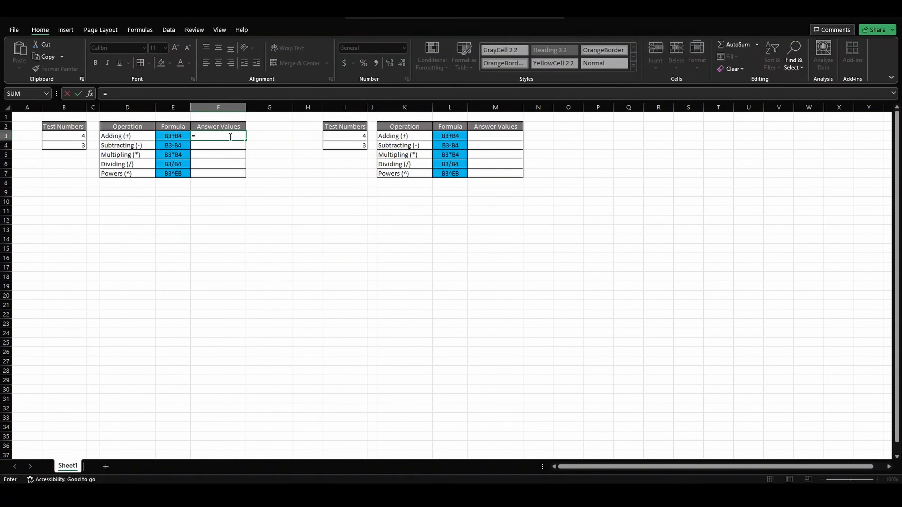
{"action": "type", "text": "4+3"}
{"action": "key", "text": "Return"}
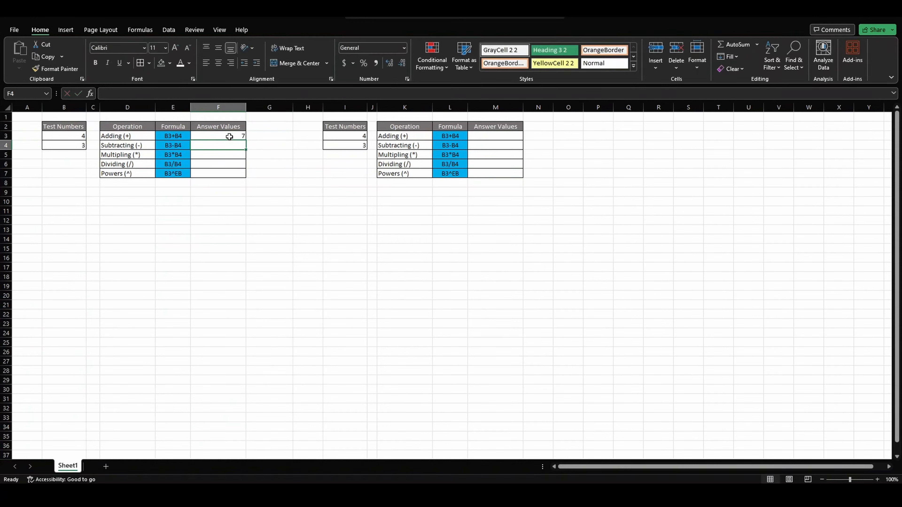
{"action": "type", "text": "="}
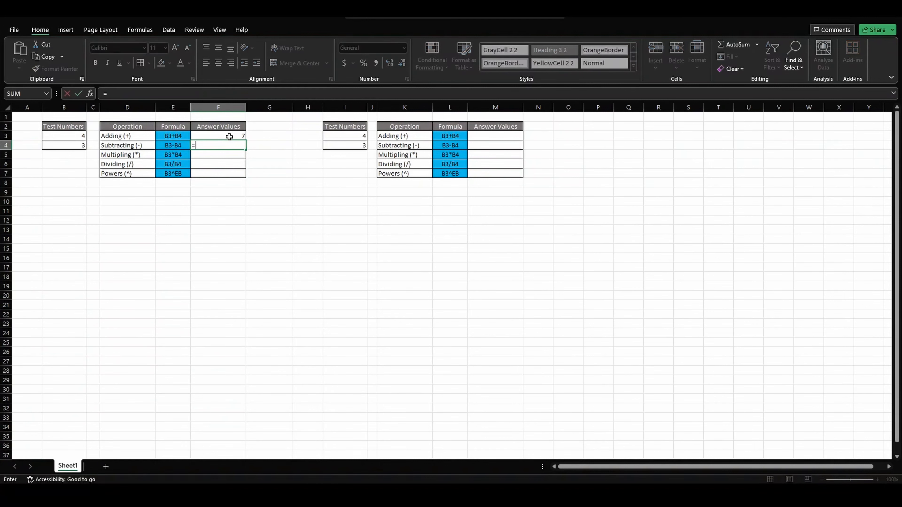
{"action": "type", "text": "4-3"}
{"action": "key", "text": "Return"}
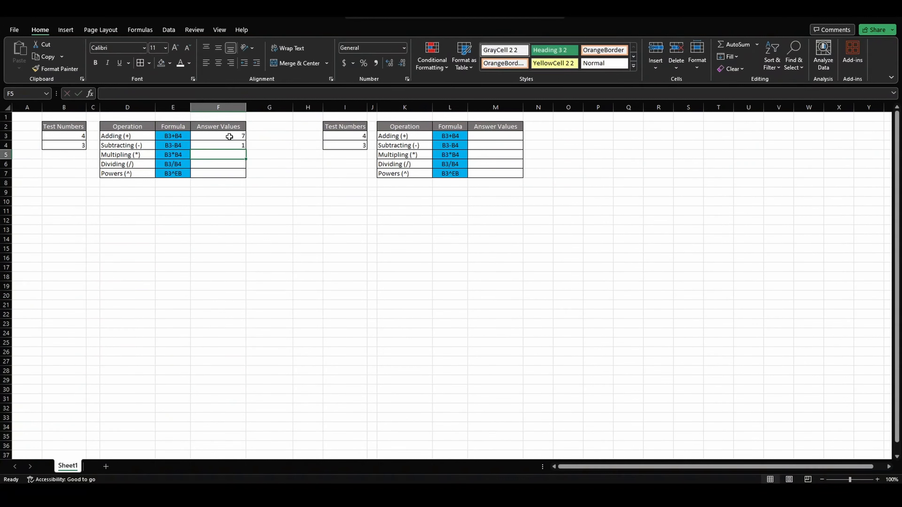
Enter =4*3 in both the Multipling answer cell F5 and the Dividing answer cell F6.
{"action": "type", "text": "=4*3"}
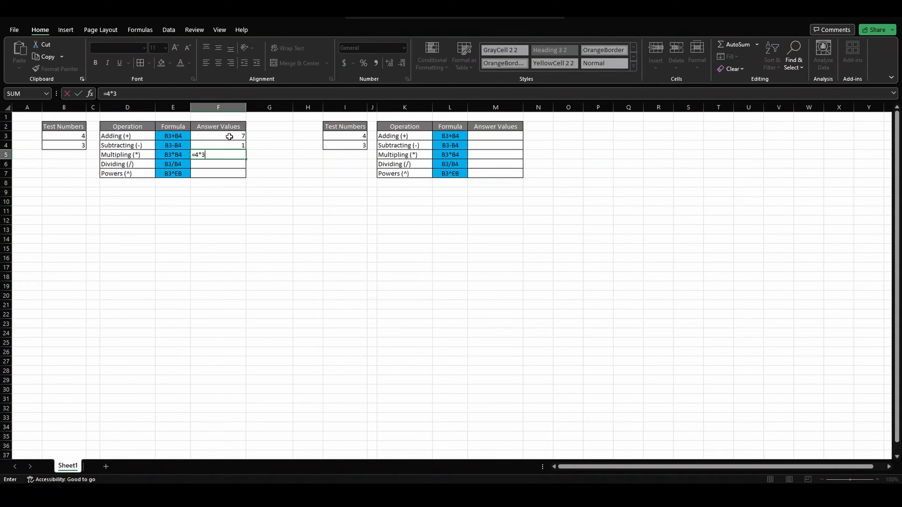
{"action": "key", "text": "Return"}
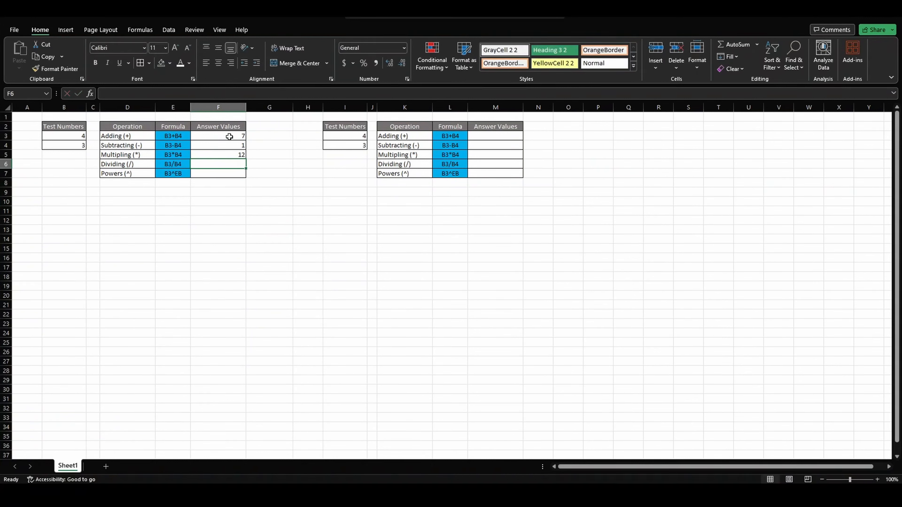
Enter =4^3 as the Powers answer in cell F7 of the first table.
{"action": "type", "text": "=4*3"}
{"action": "key", "text": "Return"}
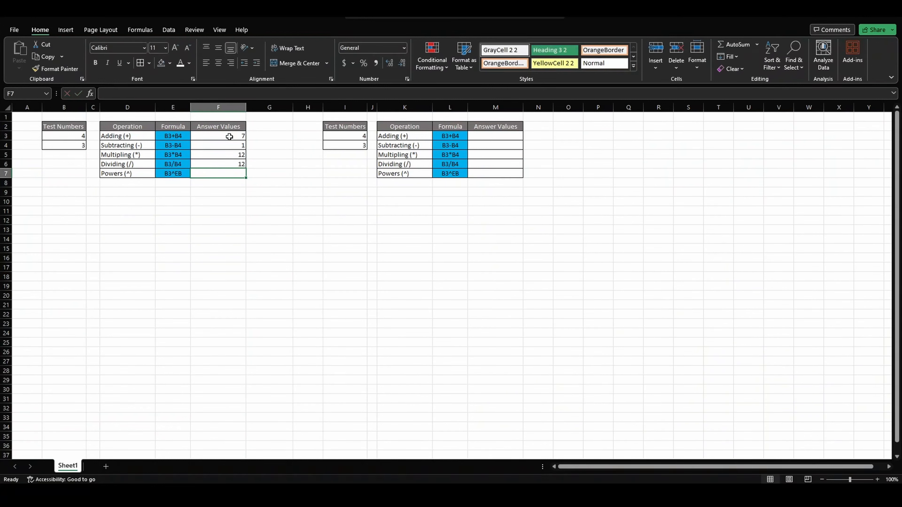
{"action": "type", "text": "="}
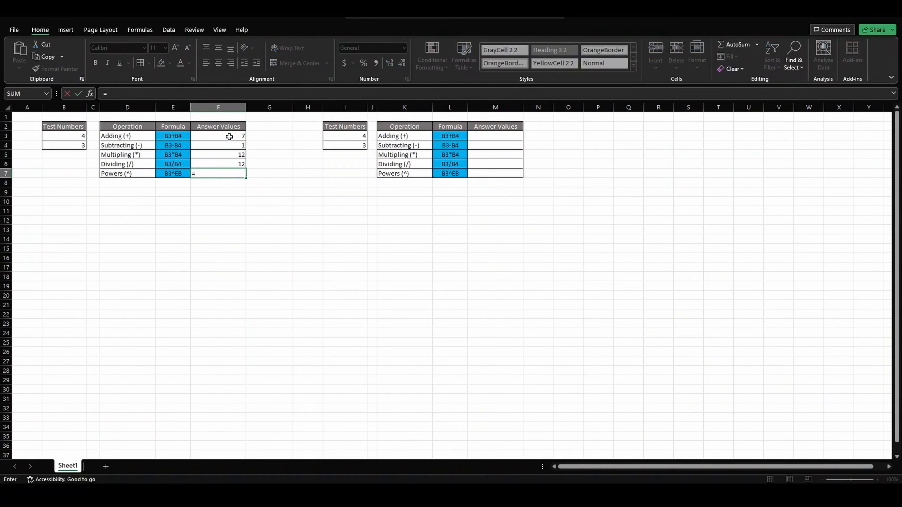
{"action": "type", "text": "4%"}
{"action": "key", "text": "BackSpace"}
{"action": "type", "text": "^3"}
{"action": "key", "text": "Return"}
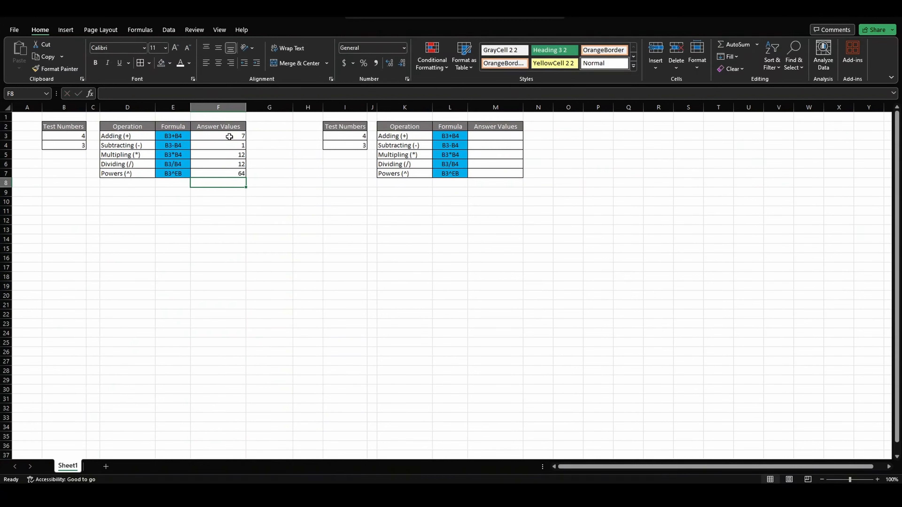
Correct the operator in the Dividing answer cell F6 so that the formula reads =4/3.
{"action": "key", "text": "Up"}
{"action": "key", "text": "Up"}
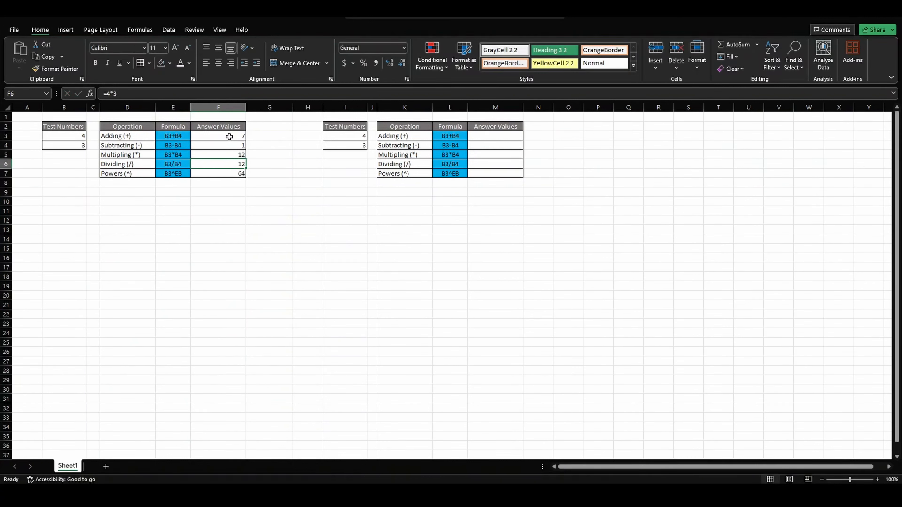
{"action": "key", "text": "F2"}
{"action": "key", "text": "Left"}
{"action": "key", "text": "BackSpace"}
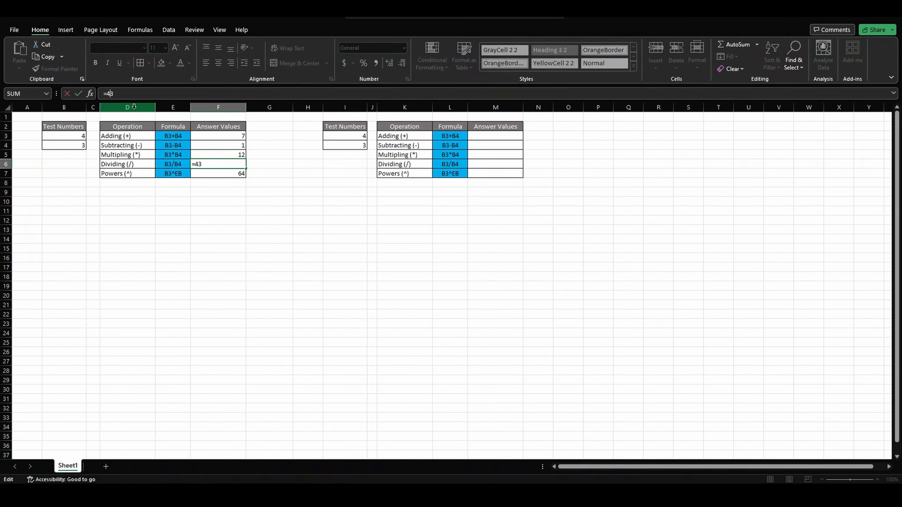
{"action": "type", "text": "/"}
{"action": "key", "text": "Return"}
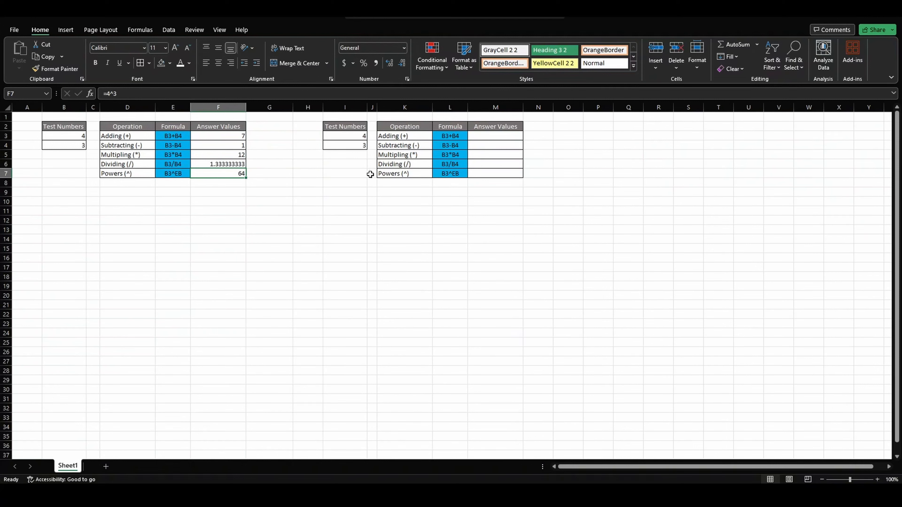
Enter =B3+B4 as the Adding answer in M3 of the second table, referencing the test number cells.
{"action": "left_click", "coordinate": [486, 140]}
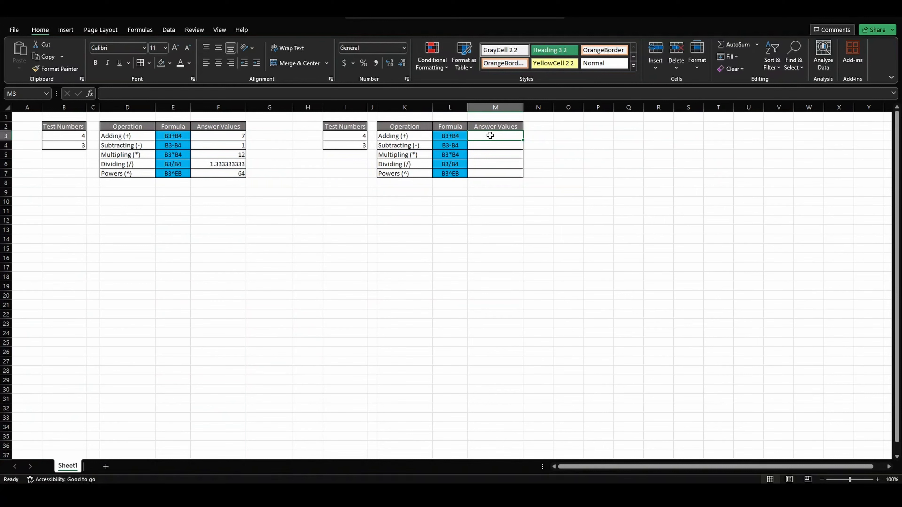
{"action": "type", "text": "="}
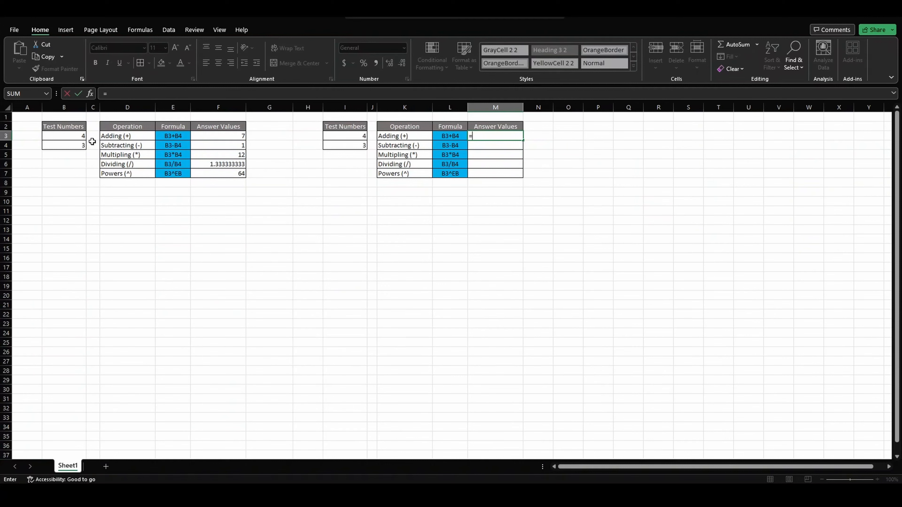
{"action": "left_click", "coordinate": [72, 136]}
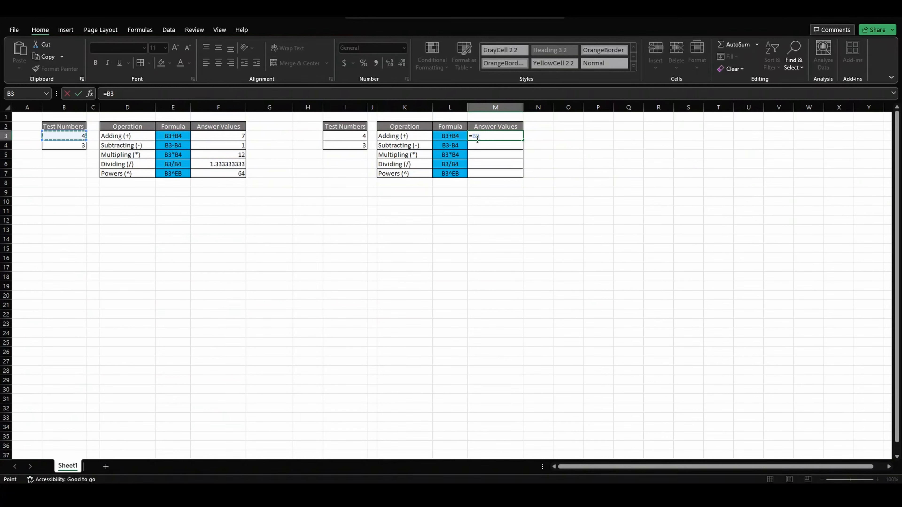
{"action": "type", "text": "+"}
{"action": "left_click", "coordinate": [76, 145]}
{"action": "key", "text": "Return"}
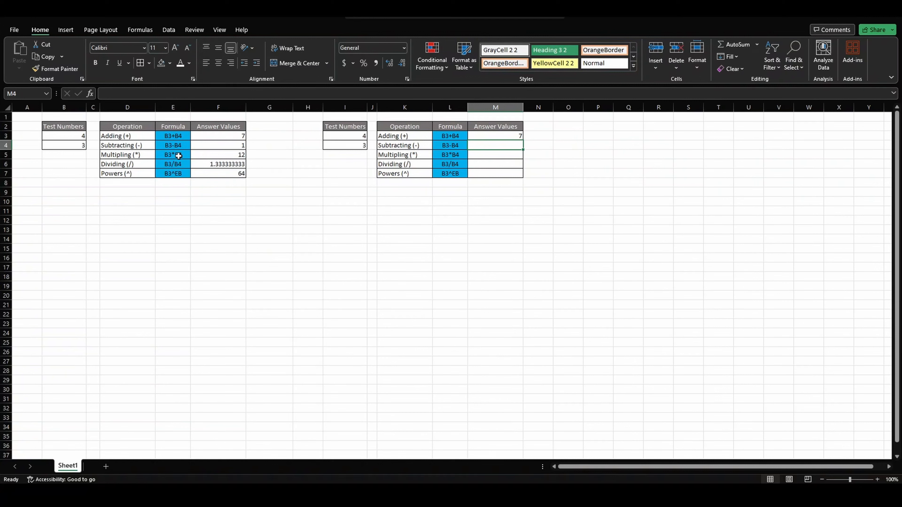
Enter =B3-B4 as the Subtracting answer in cell M4 of the second table.
{"action": "type", "text": "="}
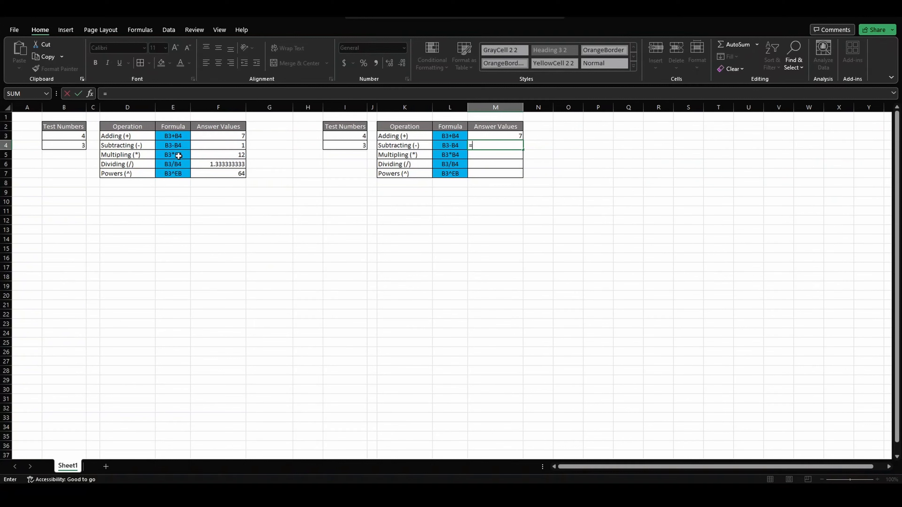
{"action": "type", "text": "B3"}
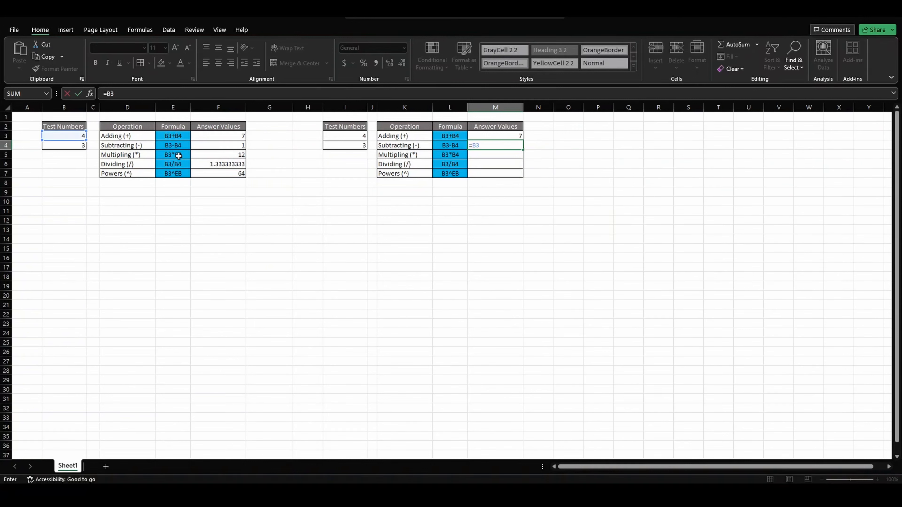
{"action": "type", "text": "-B"}
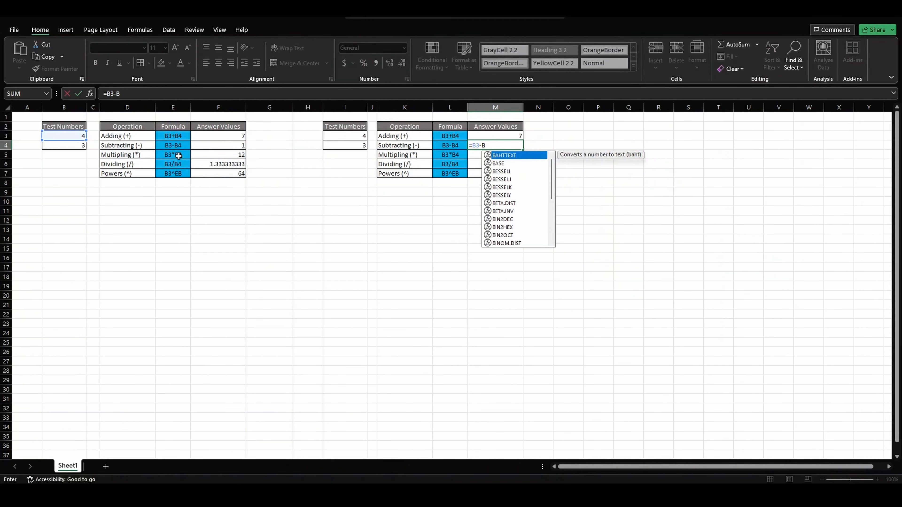
{"action": "type", "text": "4"}
{"action": "key", "text": "Return"}
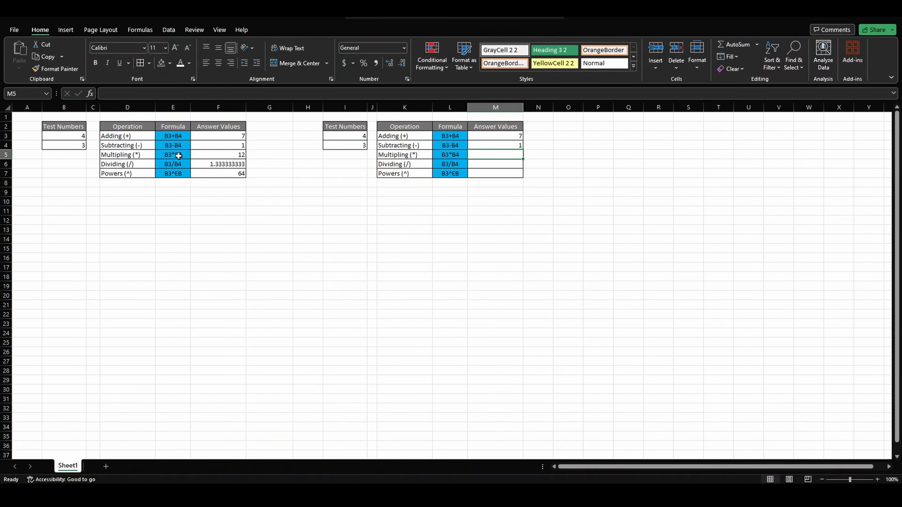
Enter =B3*B4 as the Multipling answer in M5 and =B3/B4 as the Dividing answer in M6.
{"action": "type", "text": "="}
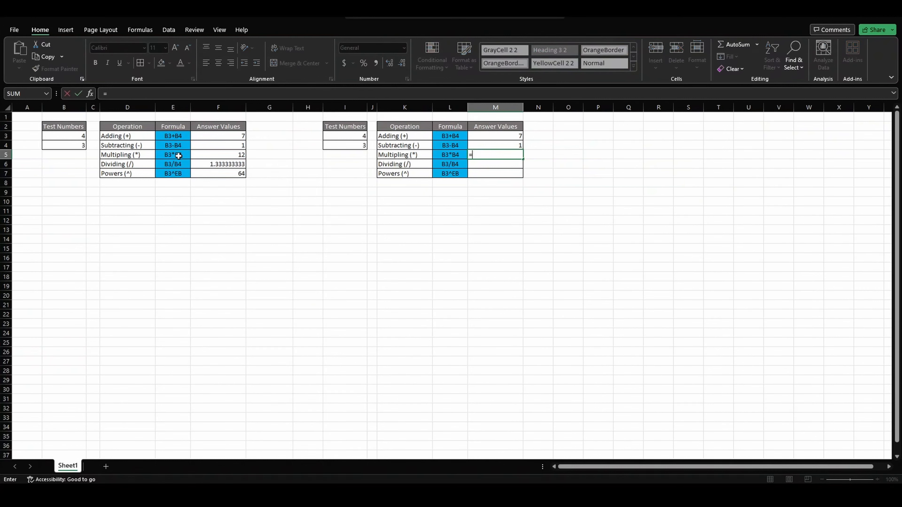
{"action": "type", "text": "B3*"}
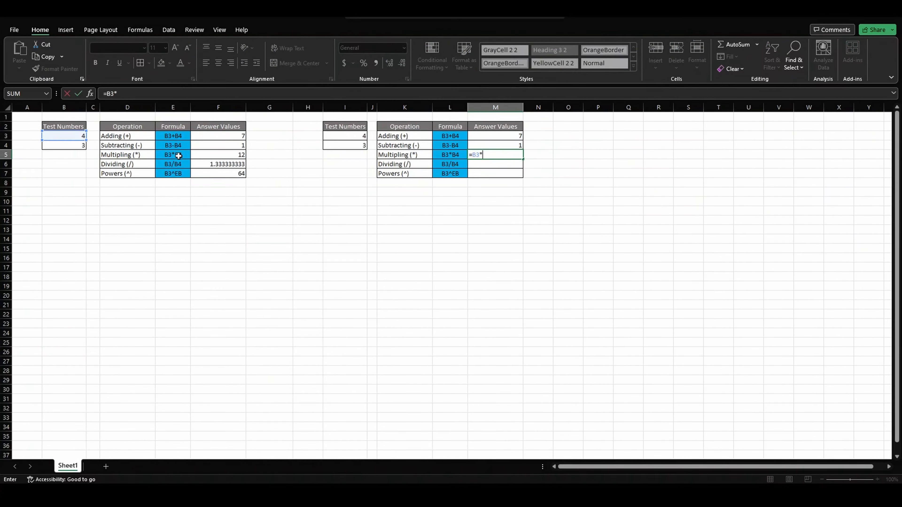
{"action": "type", "text": "B4"}
{"action": "key", "text": "Return"}
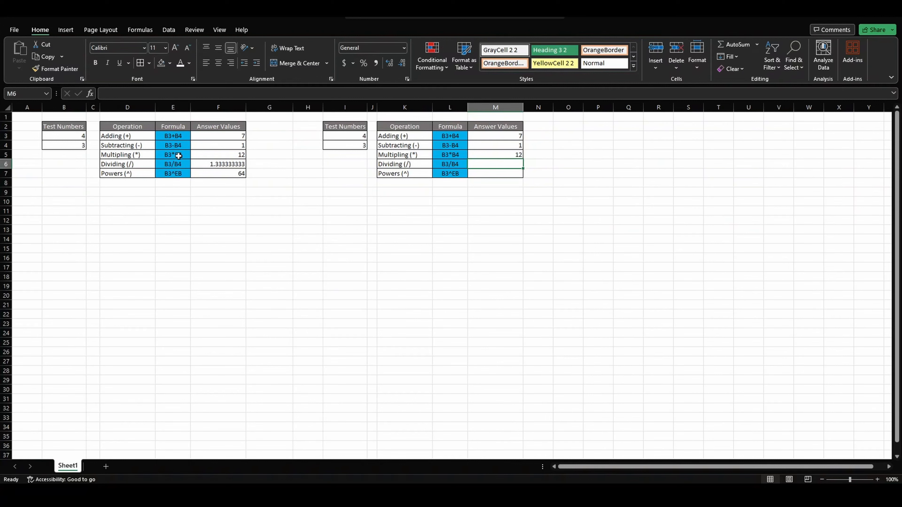
{"action": "type", "text": "="}
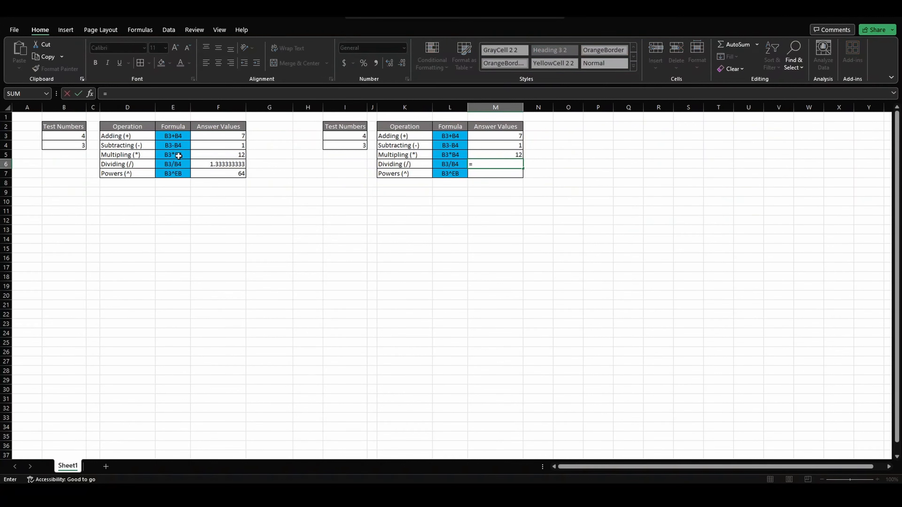
{"action": "type", "text": "B3/"}
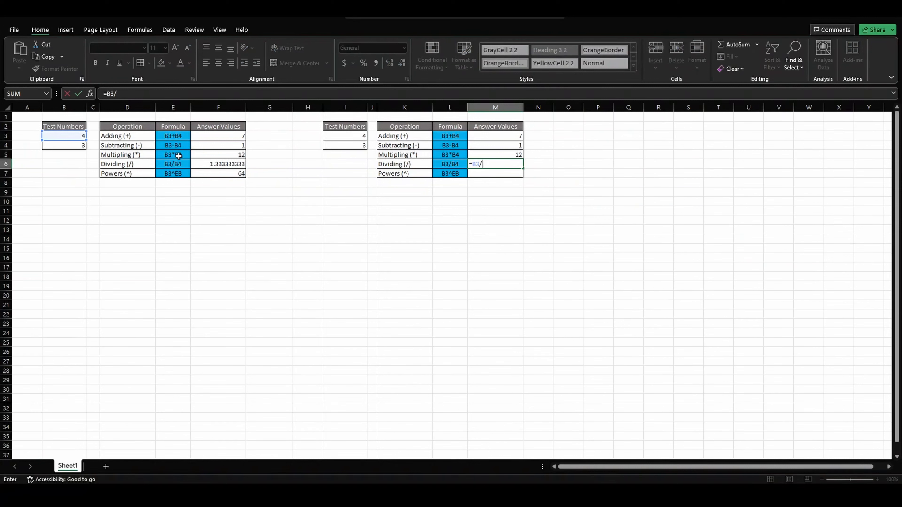
{"action": "type", "text": "B4"}
{"action": "key", "text": "Return"}
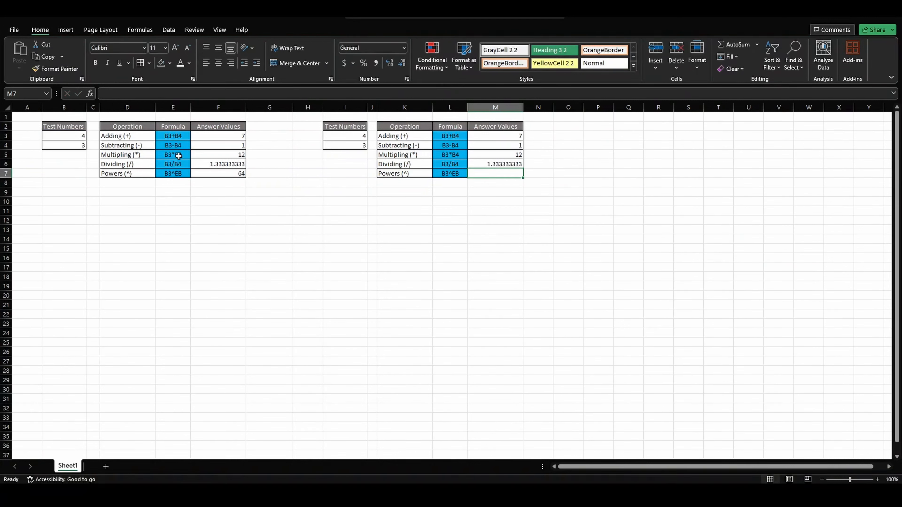
Enter =B3^3 as the Powers answer in cell M7 of the second table.
{"action": "type", "text": "=B3^"}
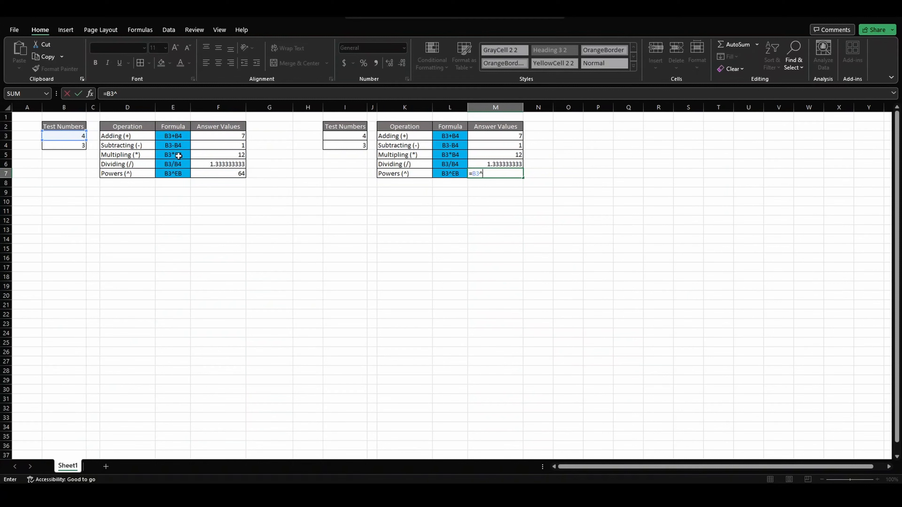
{"action": "type", "text": "3"}
{"action": "key", "text": "Return"}
Replace the fixed exponent in M7 with a reference to B4 so that the formula reads =B3^B4.
{"action": "key", "text": "Up"}
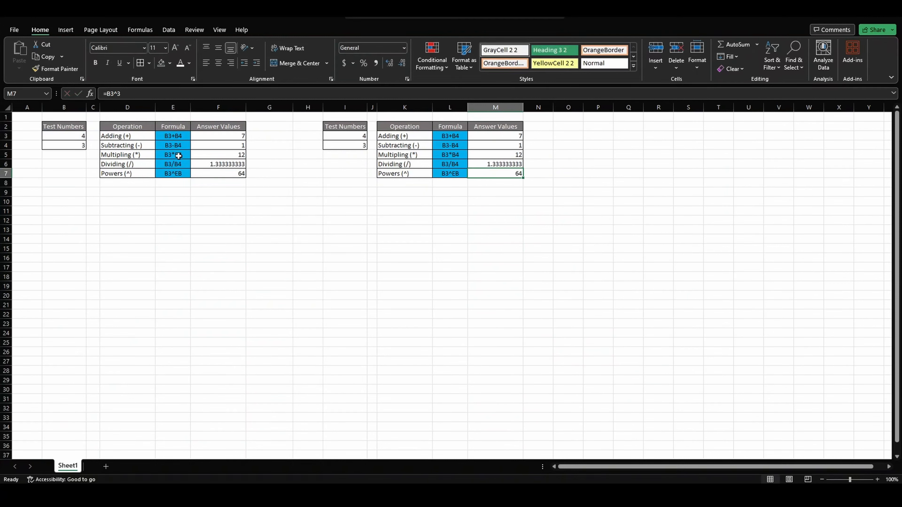
{"action": "left_click", "coordinate": [151, 95]}
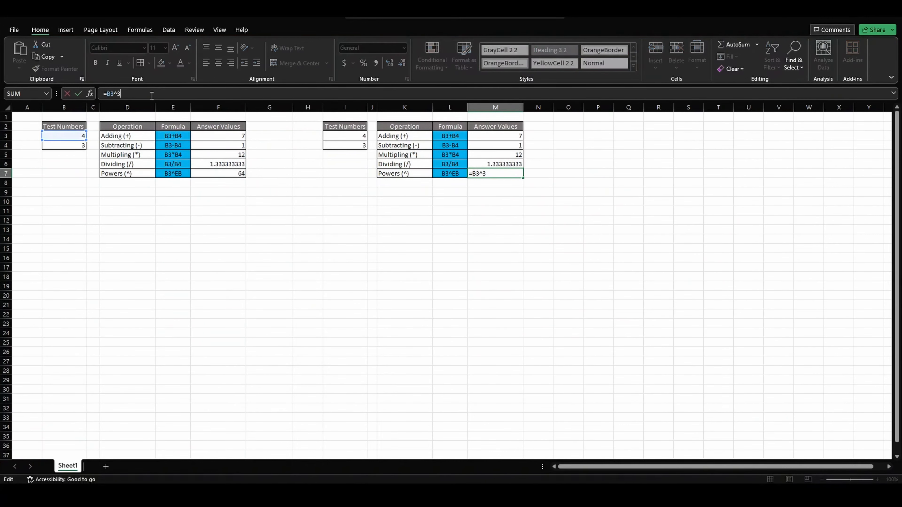
{"action": "key", "text": "BackSpace"}
{"action": "type", "text": "B4"}
{"action": "key", "text": "Return"}
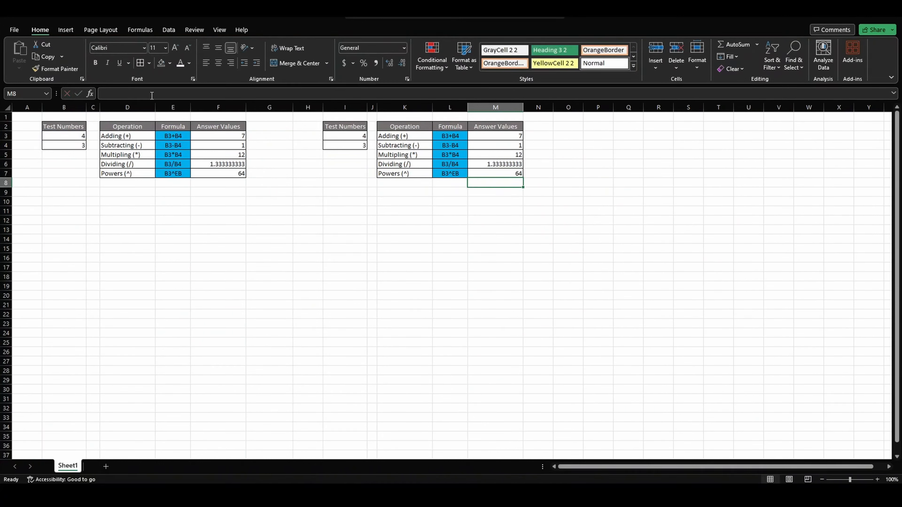
Correct the Powers formula text in E7 of the first table to read B3^B4.
{"action": "left_click", "coordinate": [173, 172]}
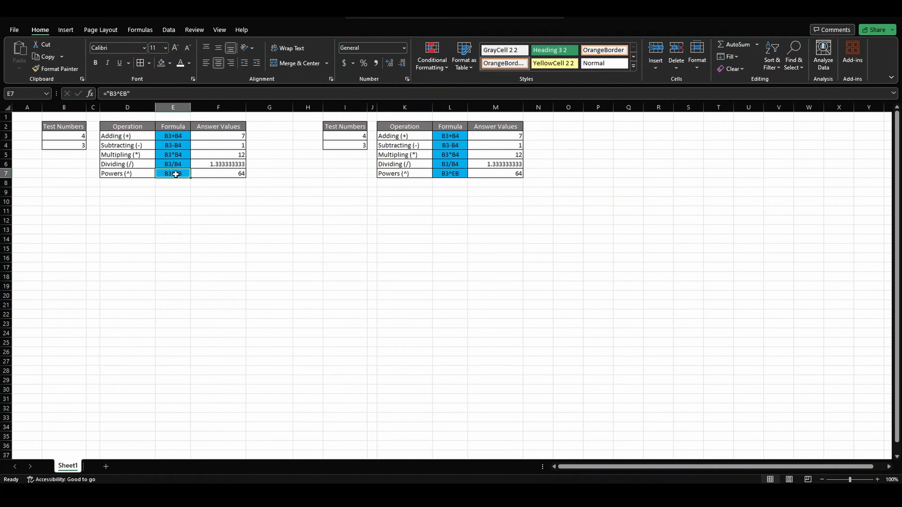
{"action": "left_click", "coordinate": [125, 93]}
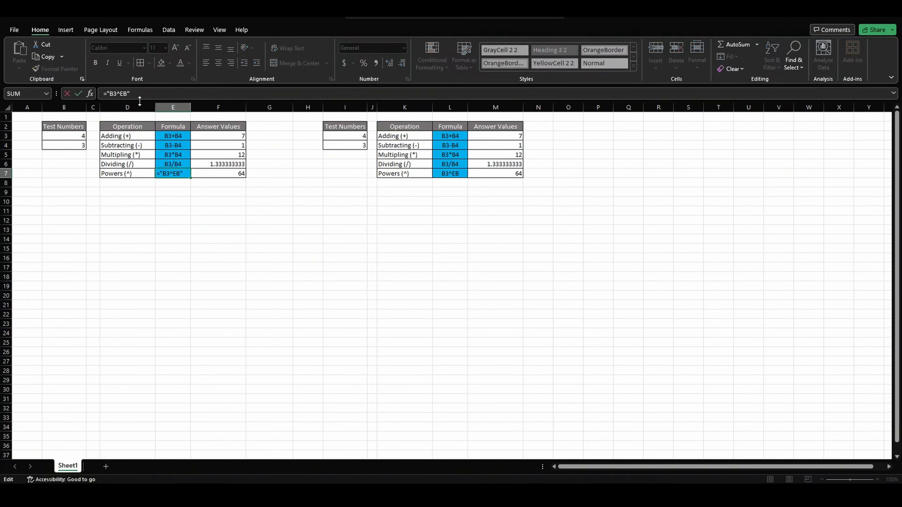
{"action": "key", "text": "BackSpace"}
{"action": "type", "text": "4"}
{"action": "key", "text": "Return"}
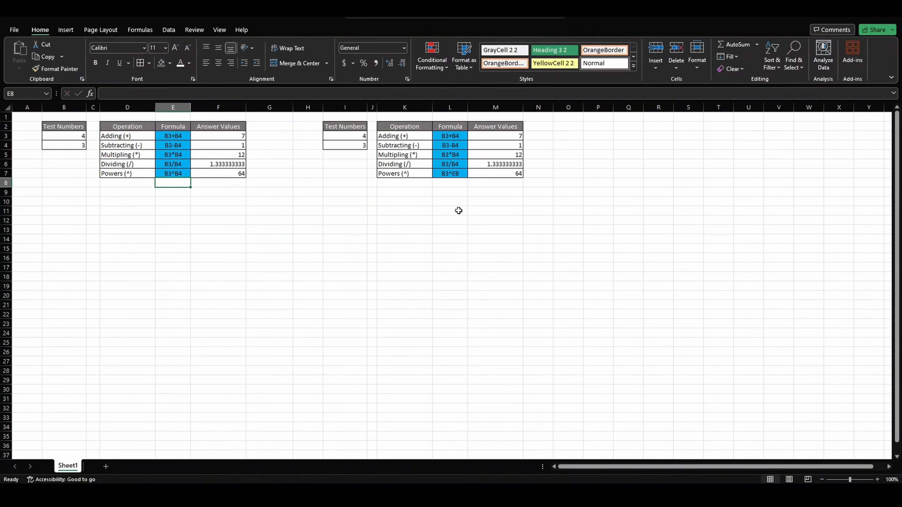
Correct the Powers formula text in L7 of the second table to read B3^B4.
{"action": "left_click", "coordinate": [454, 177]}
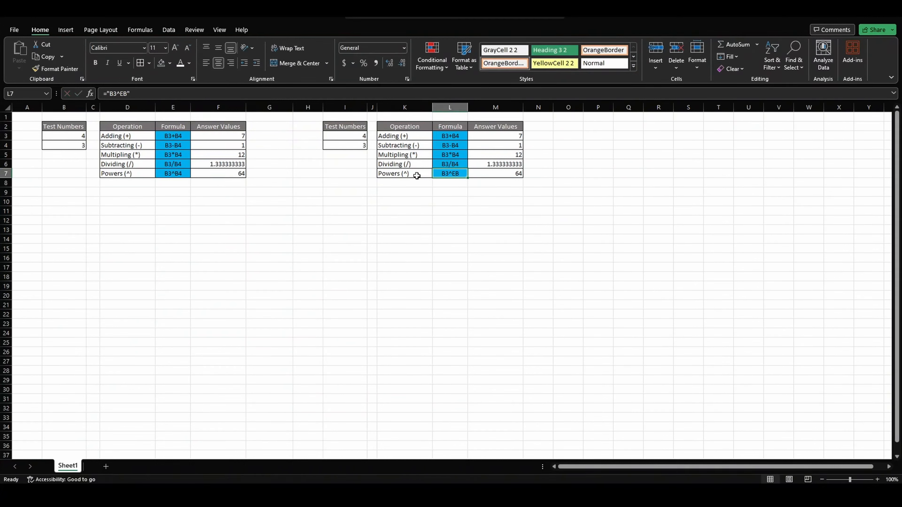
{"action": "left_click", "coordinate": [125, 94]}
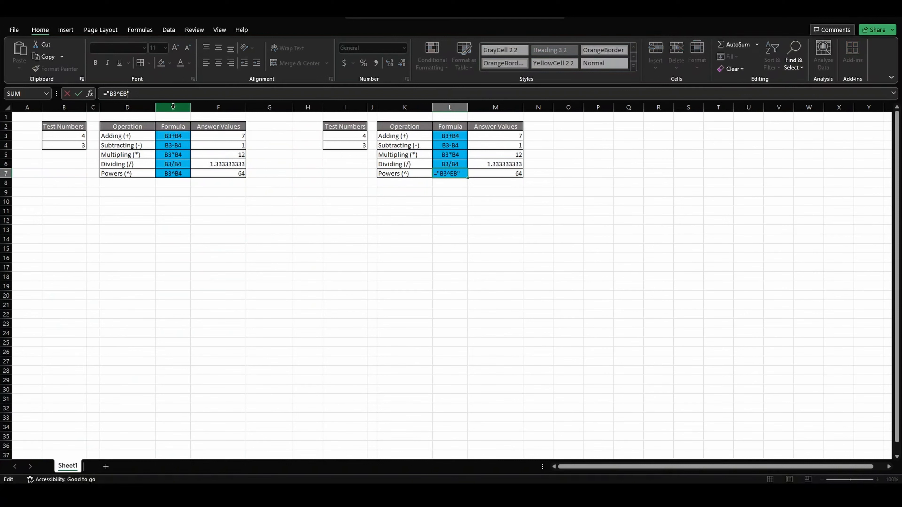
{"action": "key", "text": "BackSpace"}
{"action": "type", "text": "B"}
{"action": "type", "text": "4"}
{"action": "key", "text": "Return"}
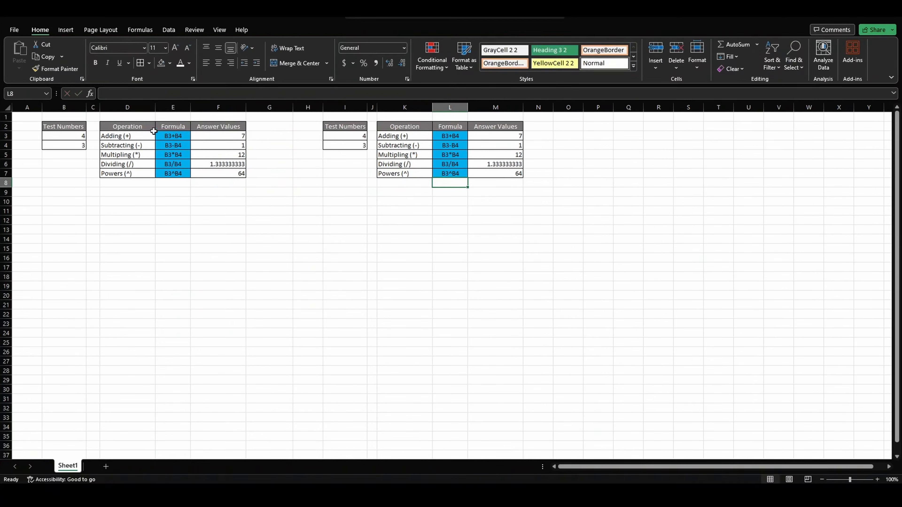
Copy the formula texts in E3:E7 of the first table into the second table's Formula column starting at L3.
{"action": "left_click_drag", "start_coordinate": [172, 137], "coordinate": [170, 159]}
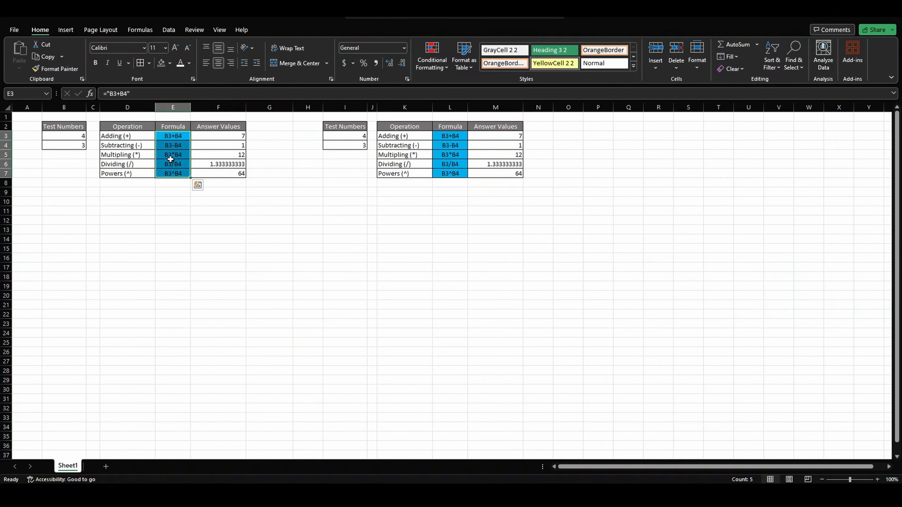
{"action": "right_click", "coordinate": [170, 160]}
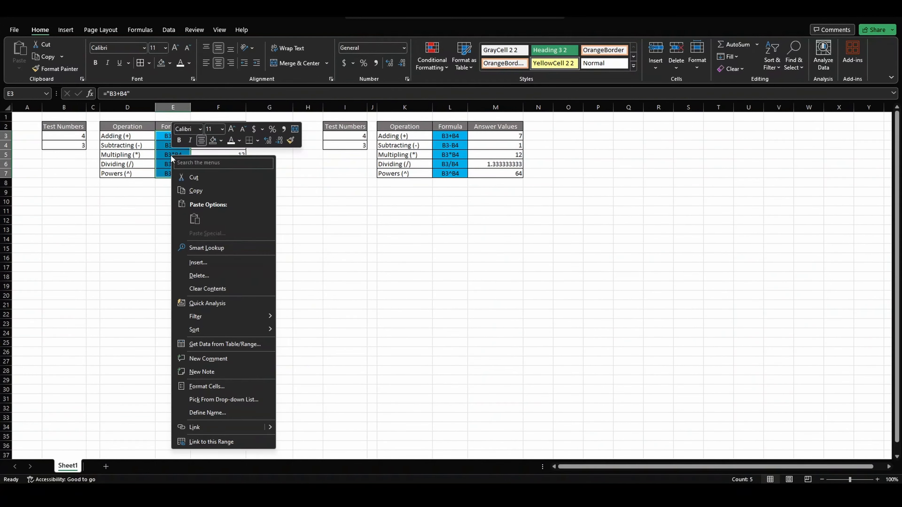
{"action": "left_click", "coordinate": [202, 188]}
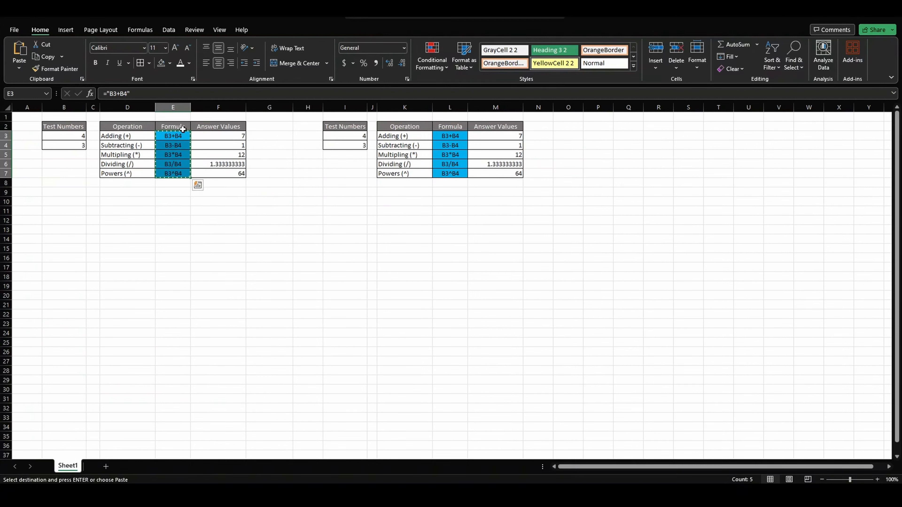
{"action": "left_click", "coordinate": [455, 136]}
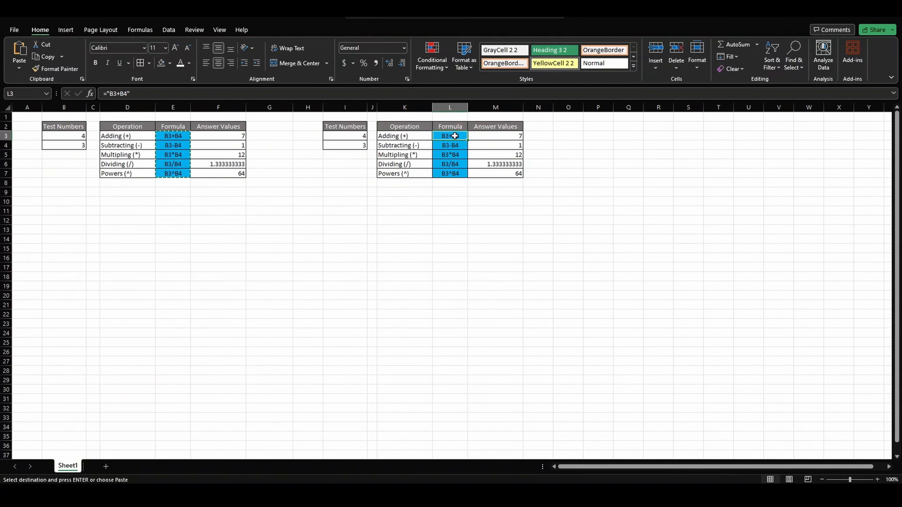
{"action": "right_click", "coordinate": [455, 136]}
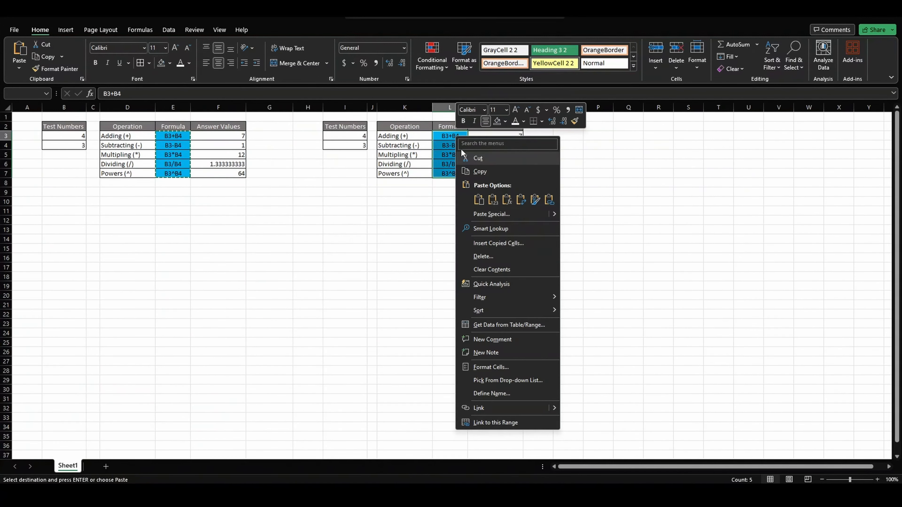
{"action": "left_click", "coordinate": [445, 136]}
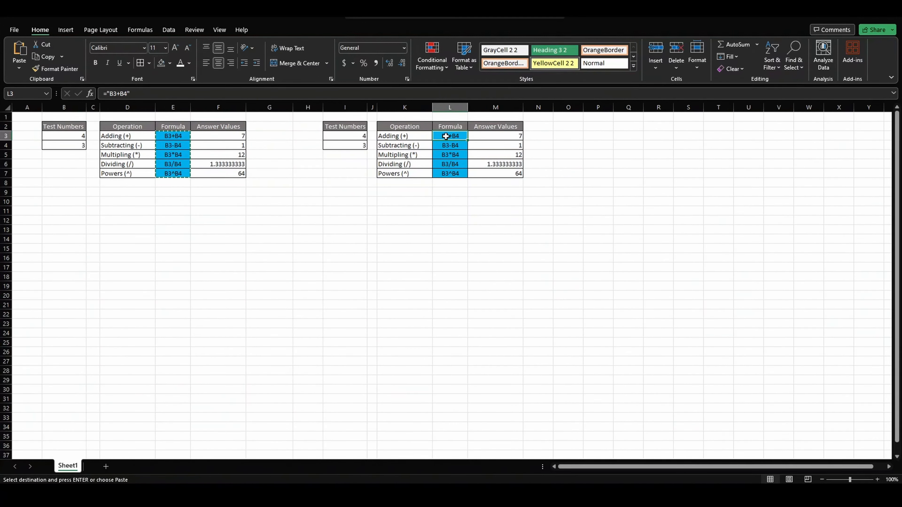
{"action": "key", "text": "ctrl+v"}
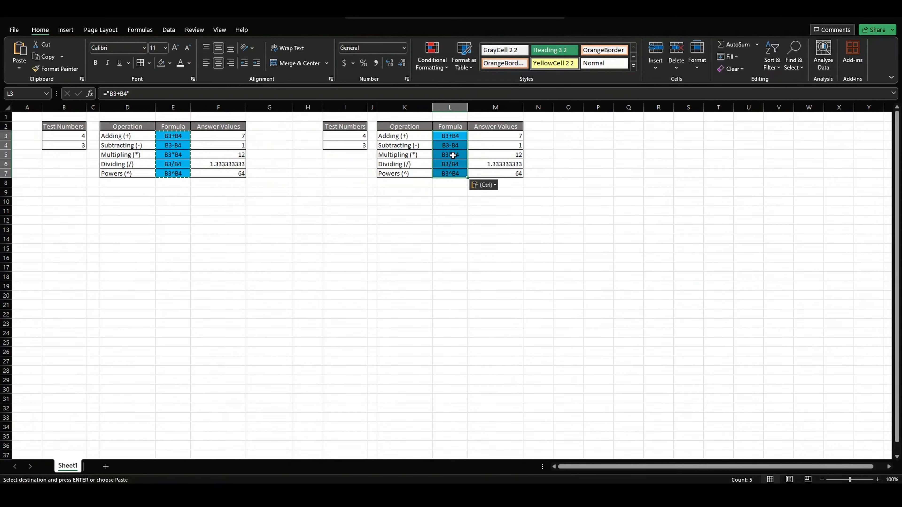
{"action": "left_click", "coordinate": [458, 208]}
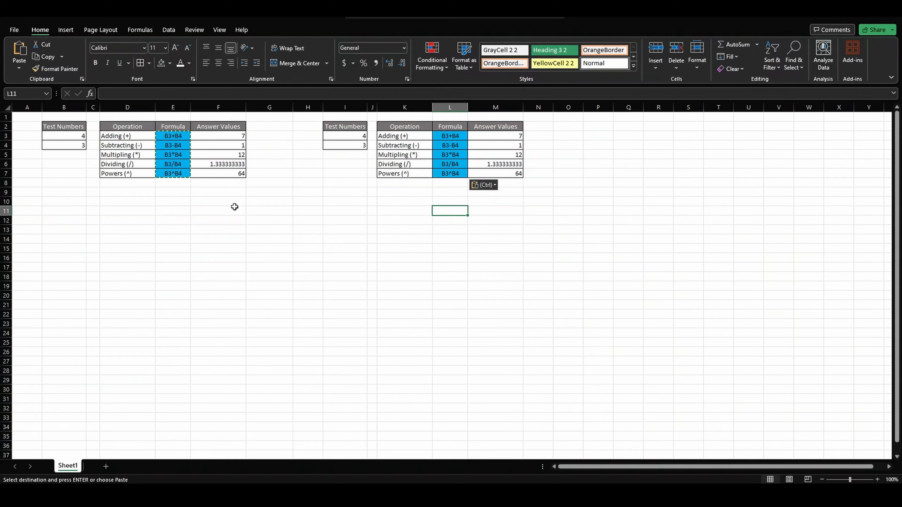
{"action": "key", "text": "Escape"}
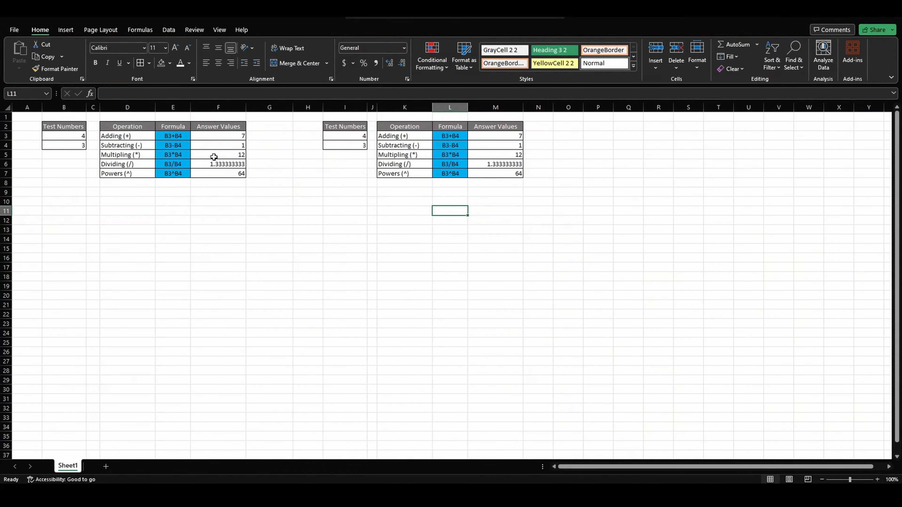
Set the test numbers to 2 in B3 and 1 in B4 to test both tables' answer columns.
{"action": "left_click", "coordinate": [224, 107]}
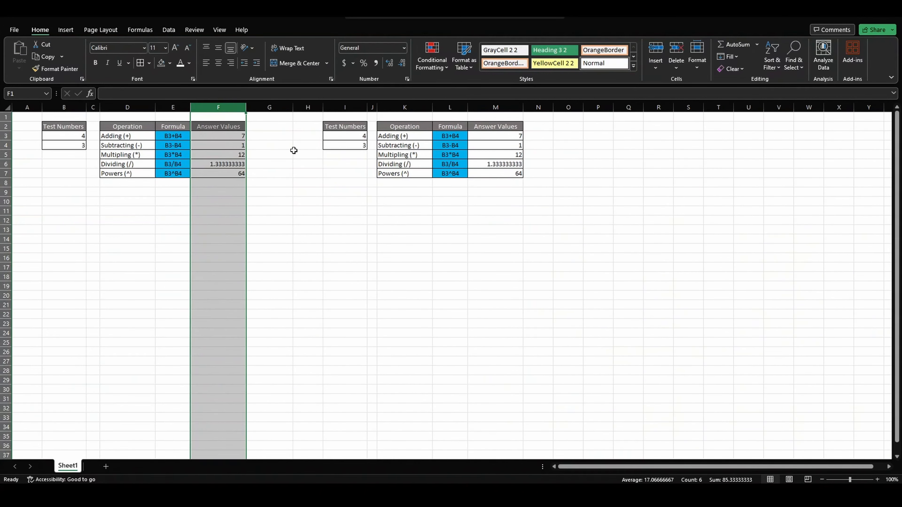
{"action": "left_click", "coordinate": [492, 106]}
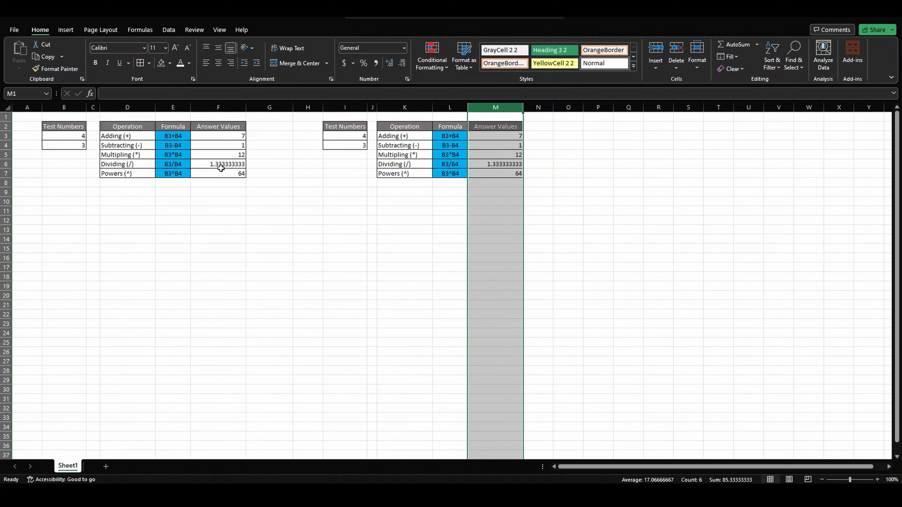
{"action": "left_click", "coordinate": [74, 136]}
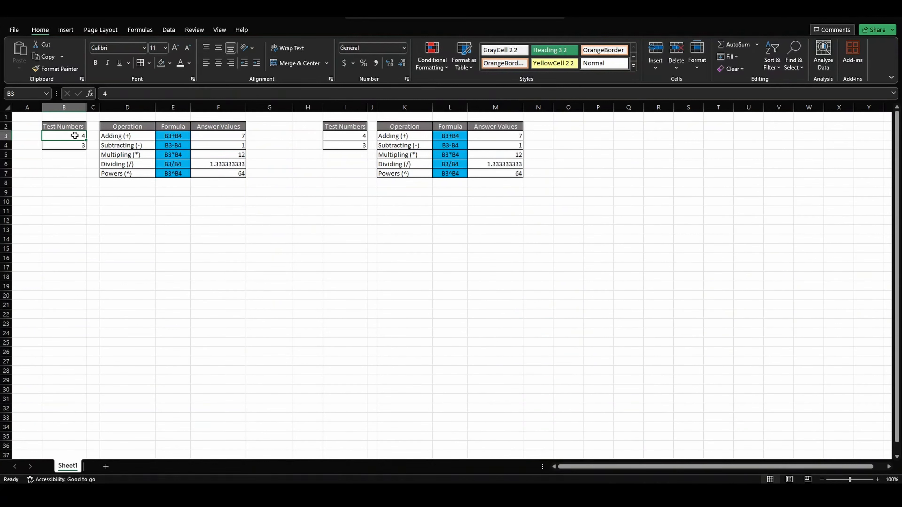
{"action": "type", "text": "2"}
{"action": "key", "text": "Return"}
{"action": "type", "text": "1"}
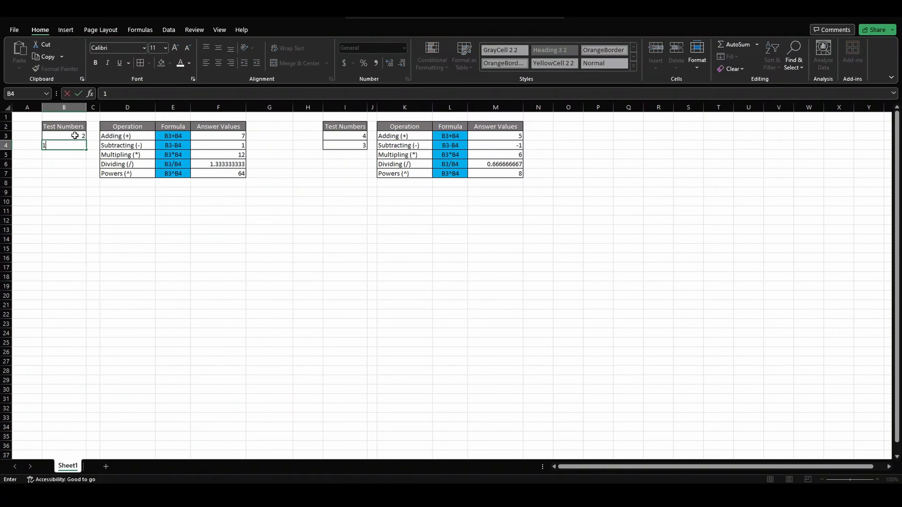
{"action": "key", "text": "Return"}
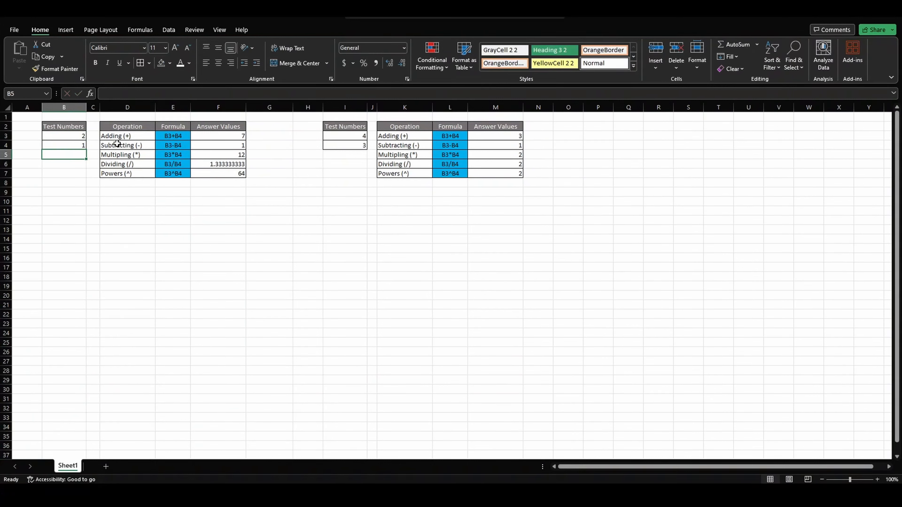
Compare the answer values in columns F and M, and examine the cell references in the Adding formula in M3.
{"action": "left_click", "coordinate": [220, 105]}
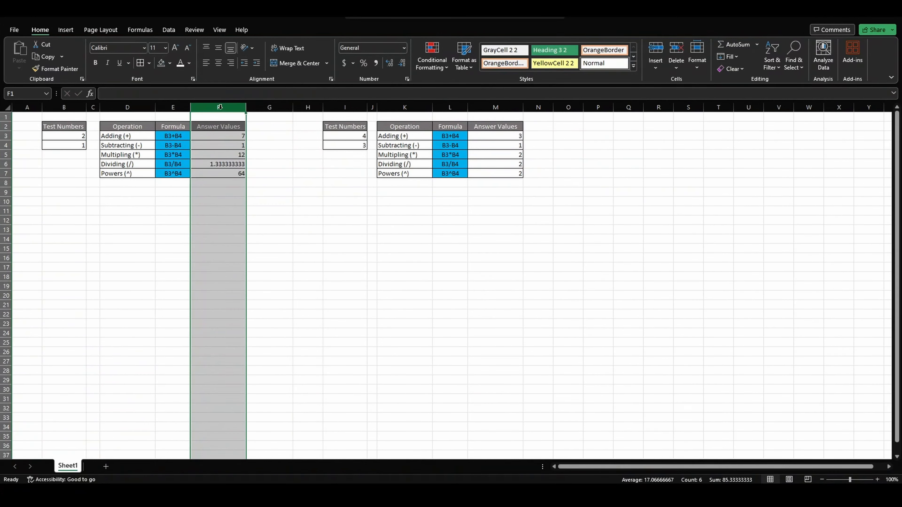
{"action": "left_click", "coordinate": [505, 106], "text": "ctrl"}
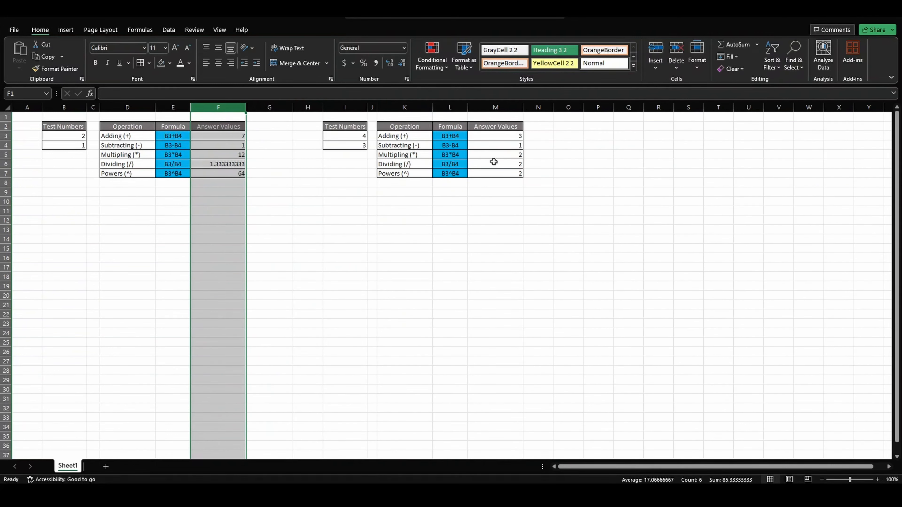
{"action": "left_click", "coordinate": [503, 138]}
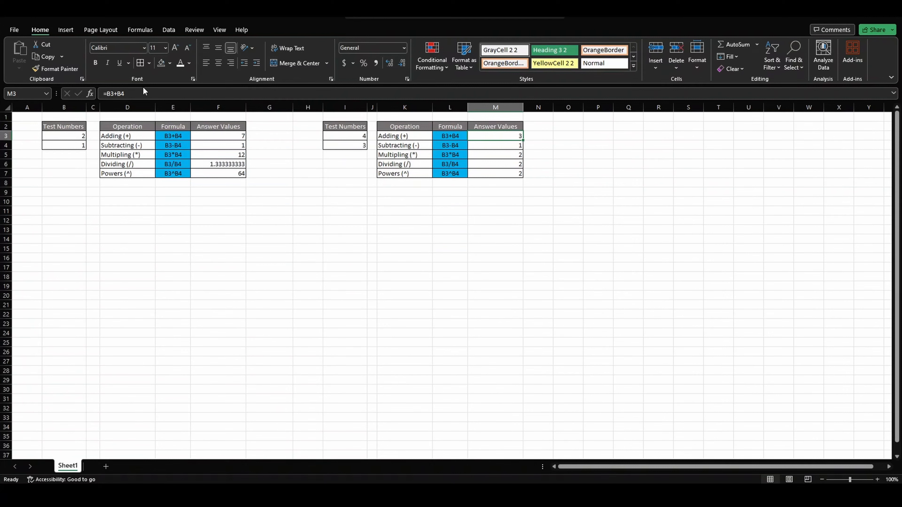
{"action": "left_click", "coordinate": [138, 93]}
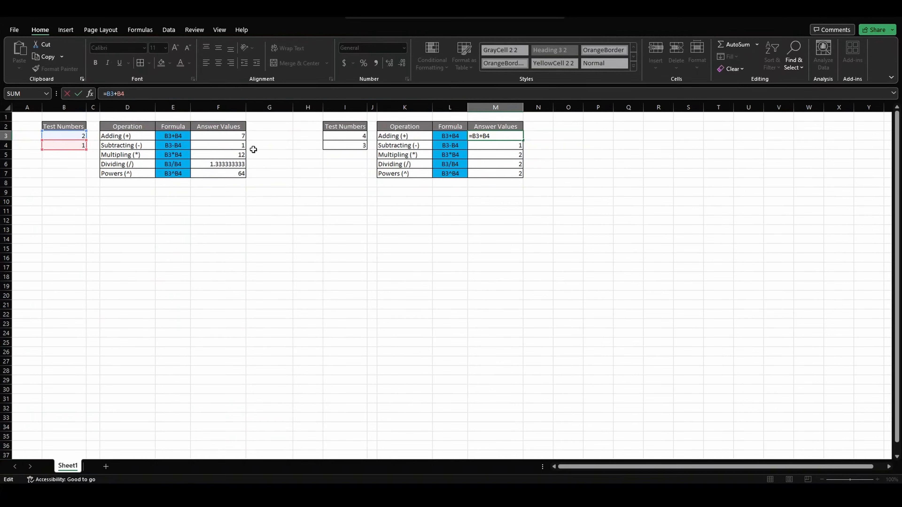
{"action": "key", "text": "Return"}
Set the test numbers to 100 in B3 and 33 in B4.
{"action": "left_click", "coordinate": [76, 136]}
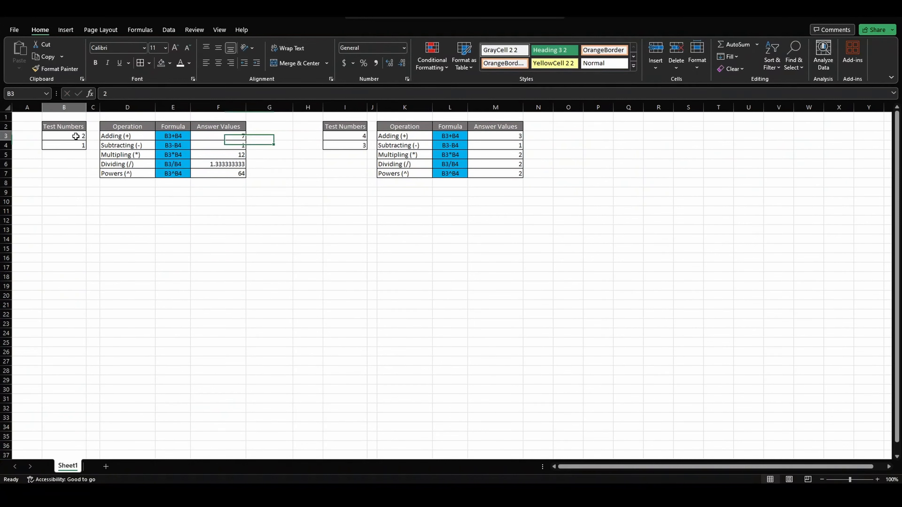
{"action": "type", "text": "100"}
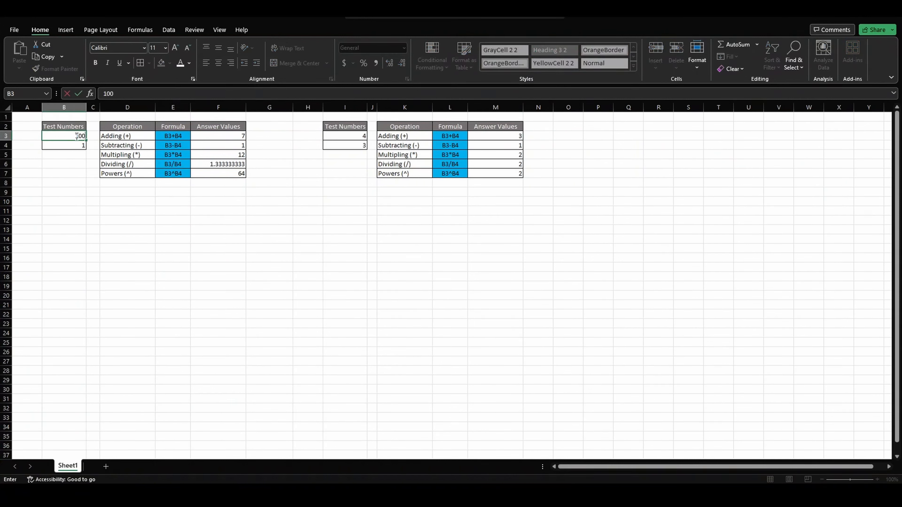
{"action": "key", "text": "Return"}
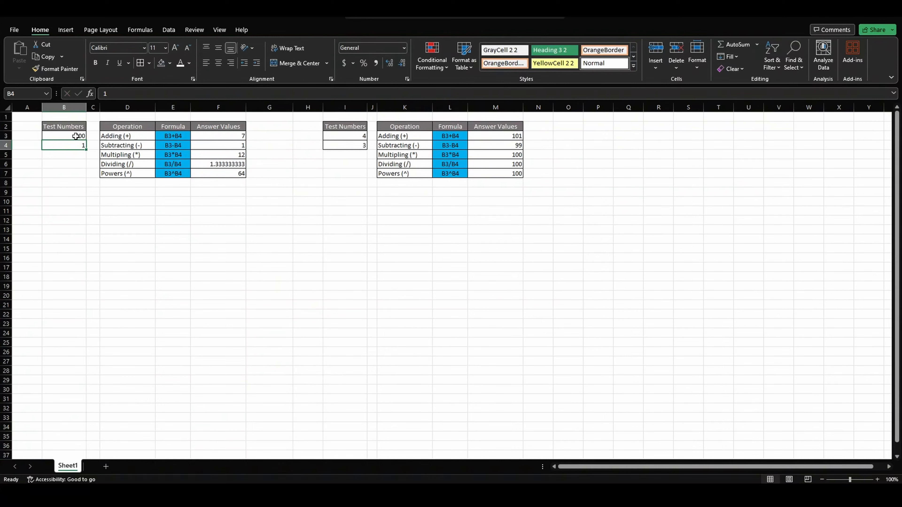
{"action": "type", "text": "33"}
{"action": "key", "text": "Return"}
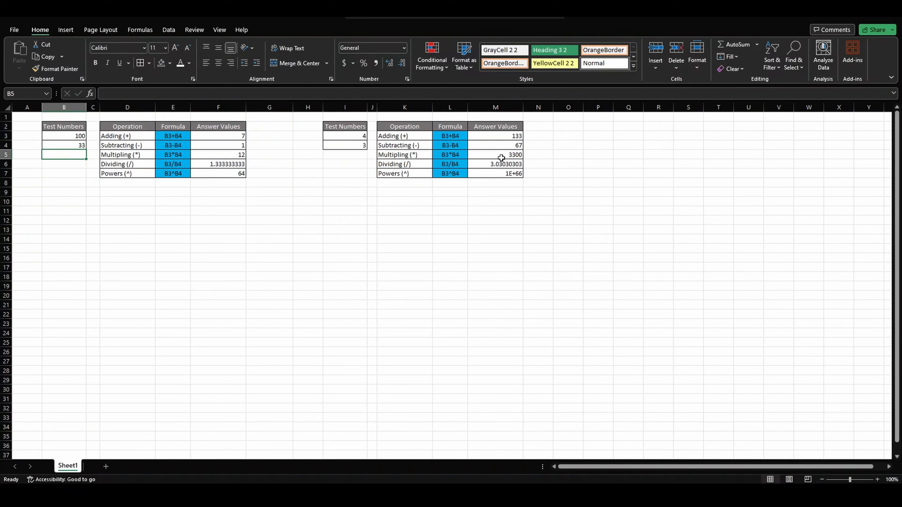
Widen column M slightly and format the Powers answer in M7 as Scientific with 2 decimal places.
{"action": "left_click_drag", "start_coordinate": [522, 107], "coordinate": [528, 107]}
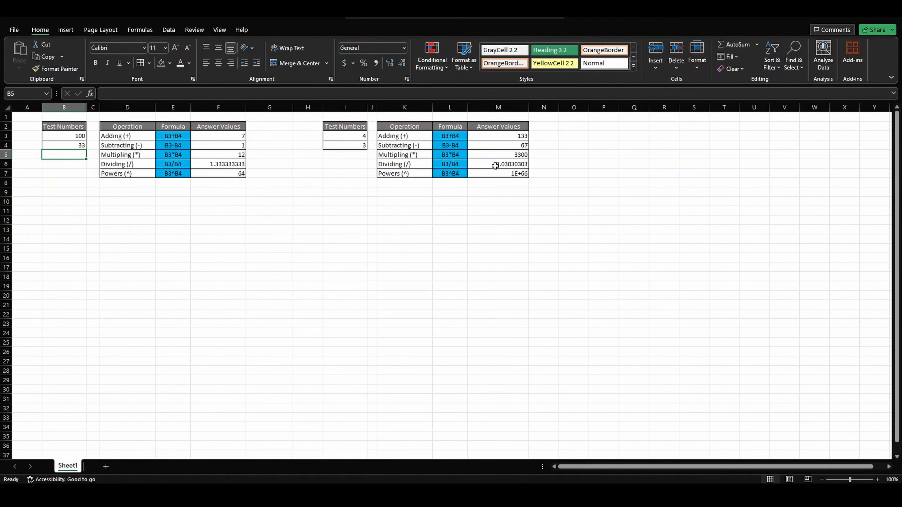
{"action": "right_click", "coordinate": [495, 174]}
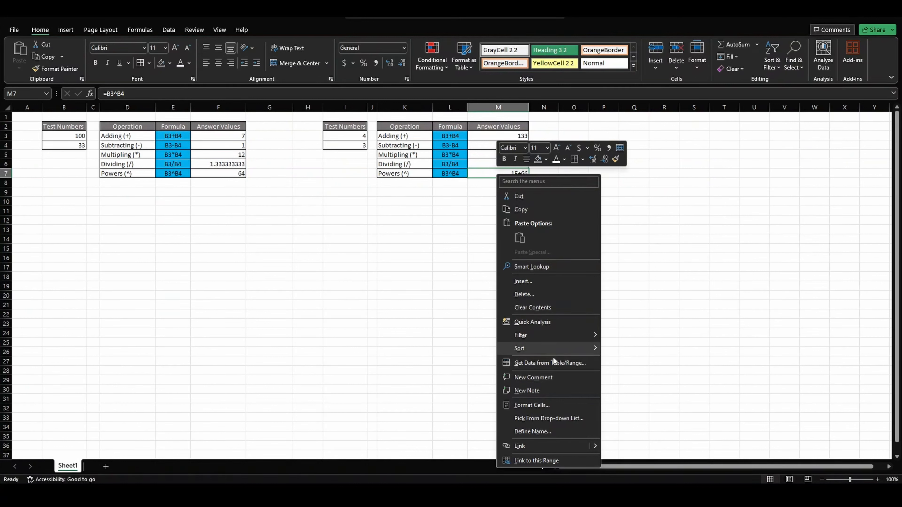
{"action": "left_click", "coordinate": [531, 405]}
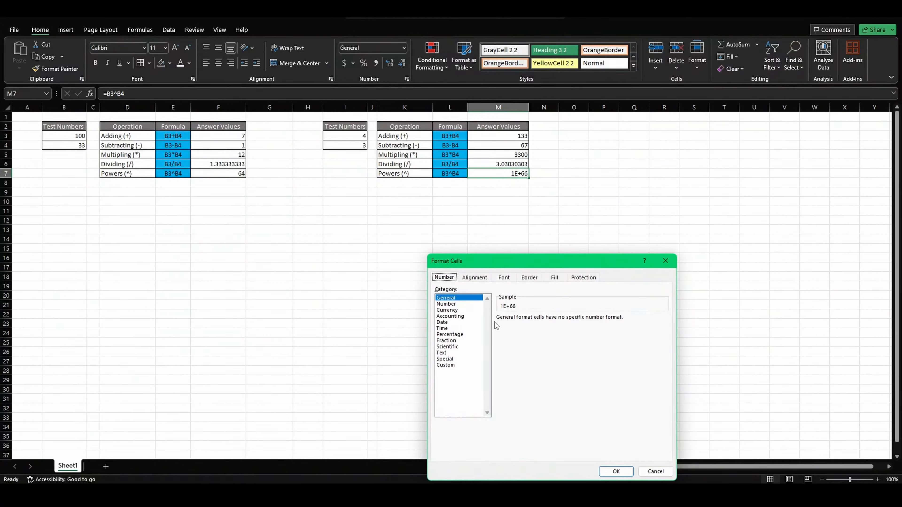
{"action": "left_click", "coordinate": [445, 303]}
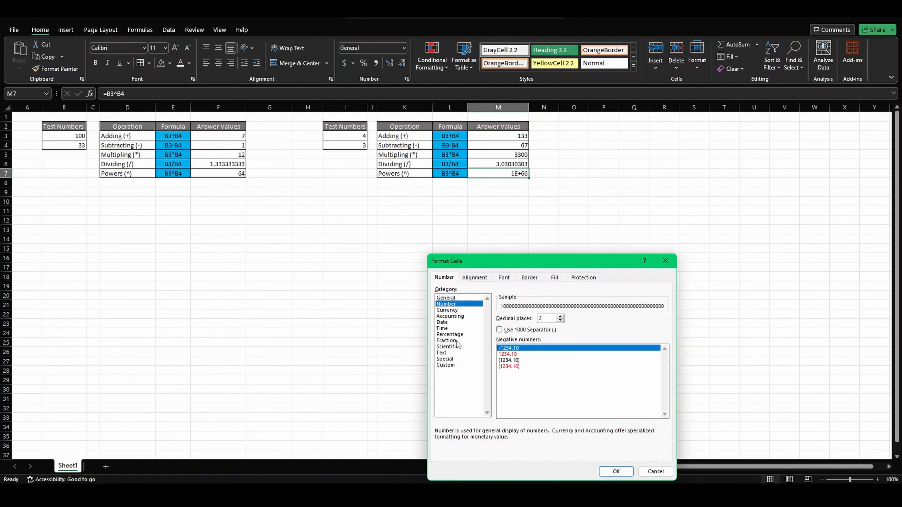
{"action": "left_click", "coordinate": [455, 347]}
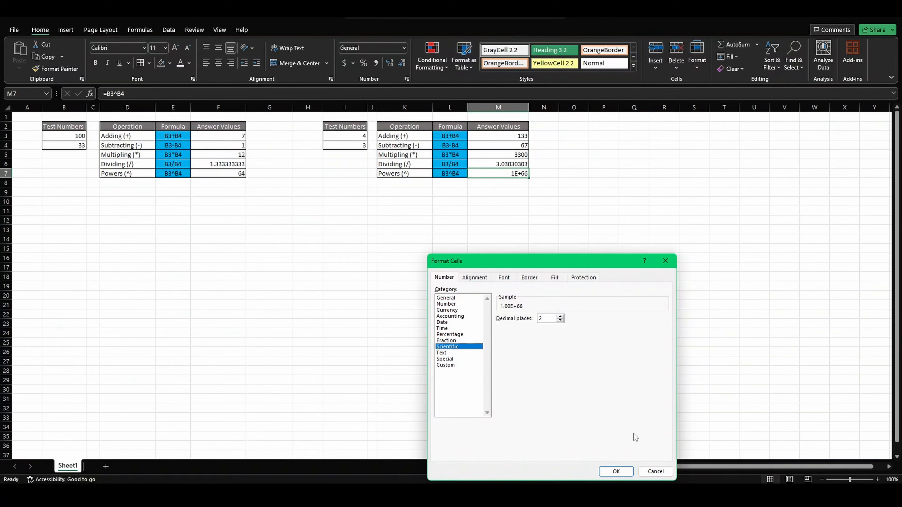
{"action": "left_click", "coordinate": [617, 471]}
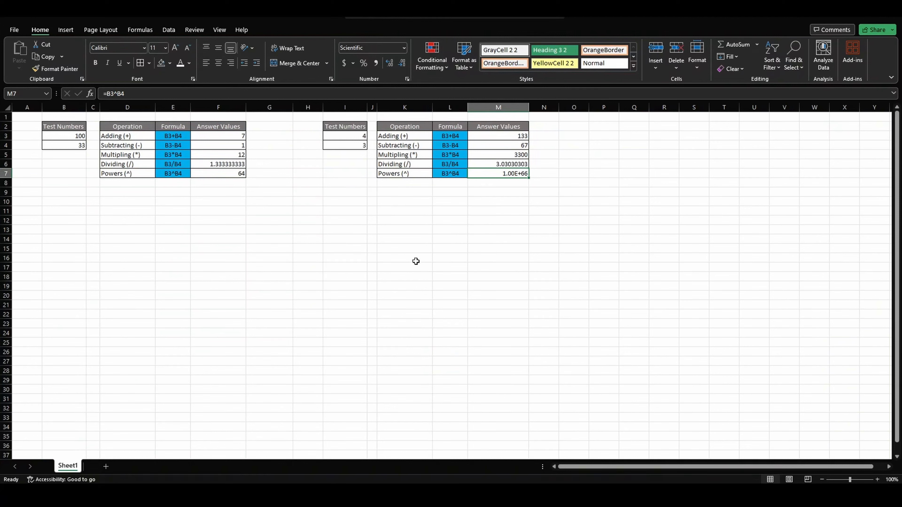
Set the test number in B4 to 25 and check the Adding answer's formula in M3.
{"action": "left_click", "coordinate": [74, 145]}
{"action": "type", "text": "25"}
{"action": "key", "text": "Return"}
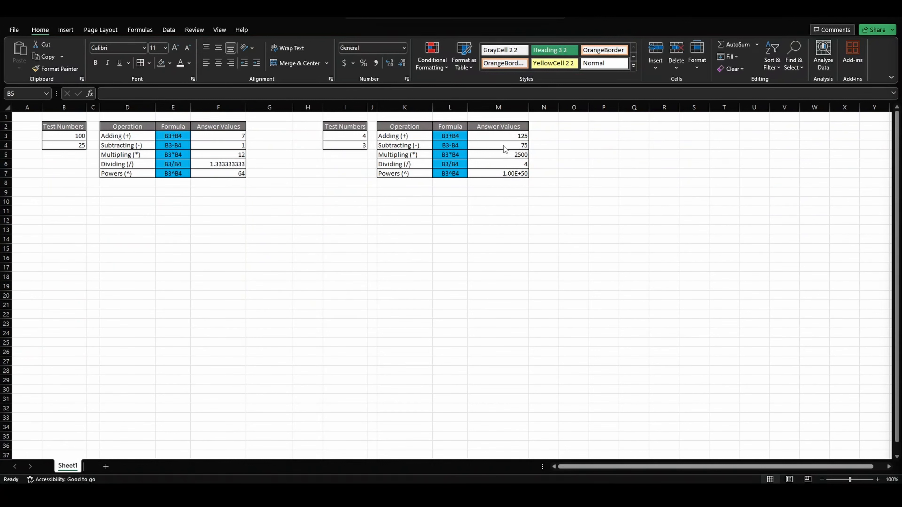
{"action": "left_click", "coordinate": [504, 138]}
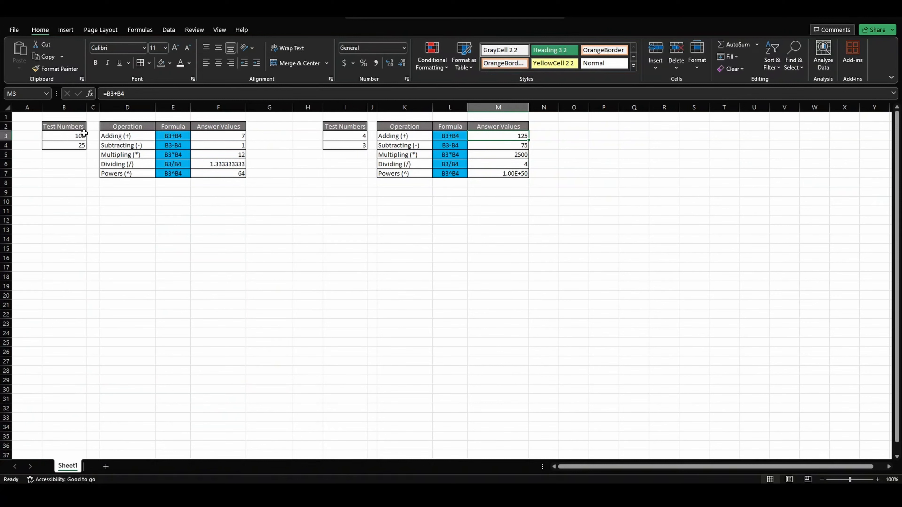
Set the test numbers back to 4 in B3 and 3 in B4.
{"action": "left_click", "coordinate": [73, 137]}
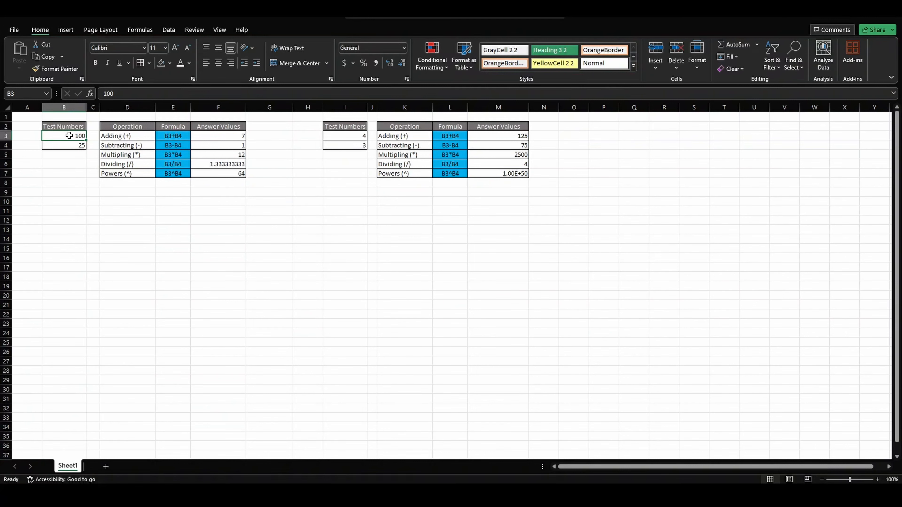
{"action": "type", "text": "4"}
{"action": "key", "text": "Return"}
{"action": "type", "text": "3"}
{"action": "key", "text": "Return"}
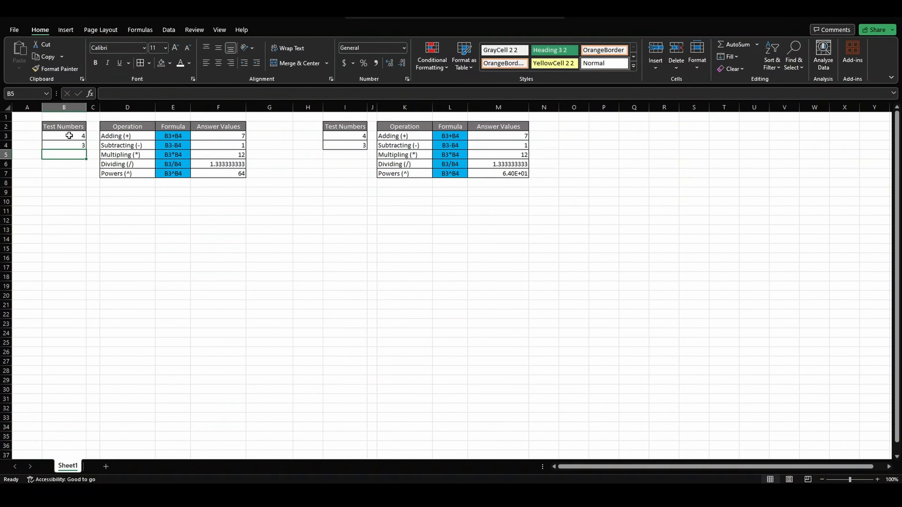